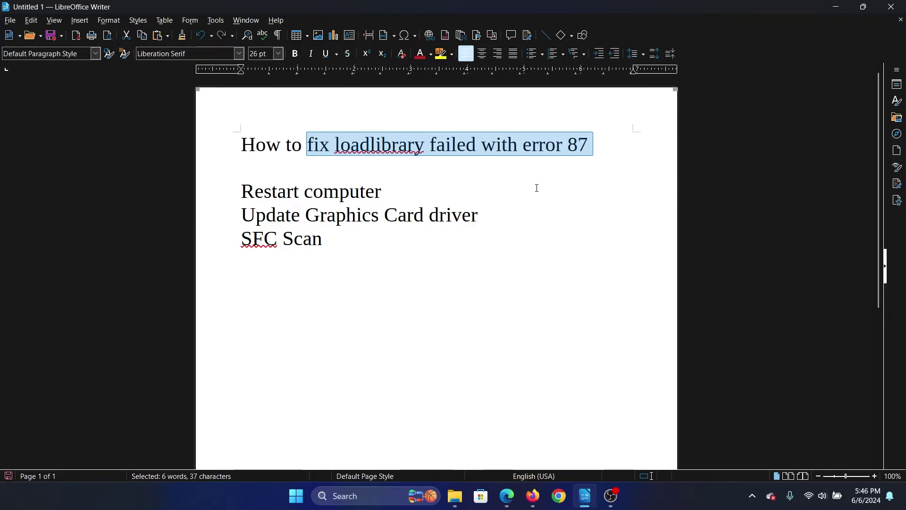
Bring up the restart menu, then launch Device Manager from Windows Search.
right_click(297, 496)
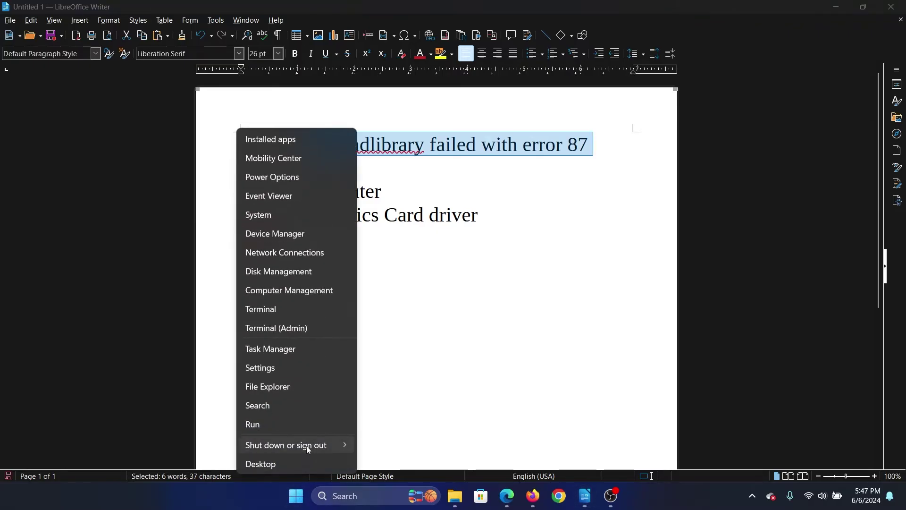
mouse_move(286, 445)
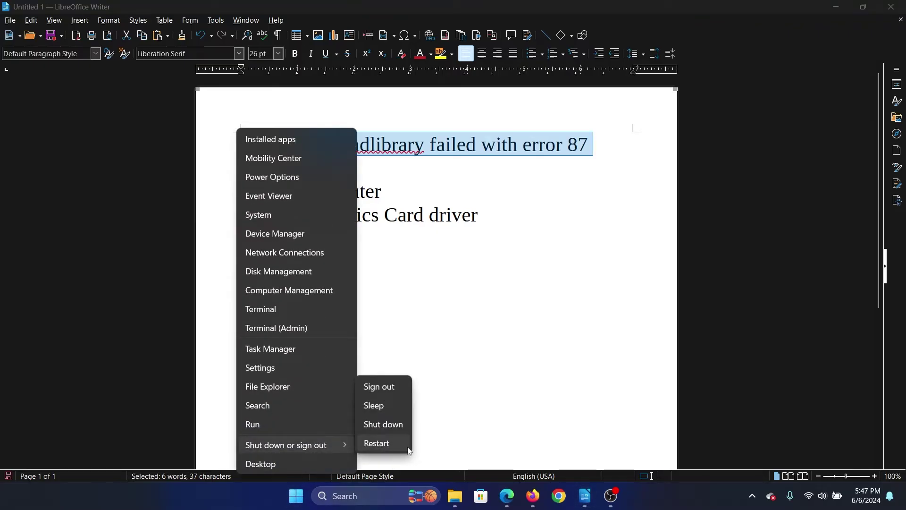
click(506, 364)
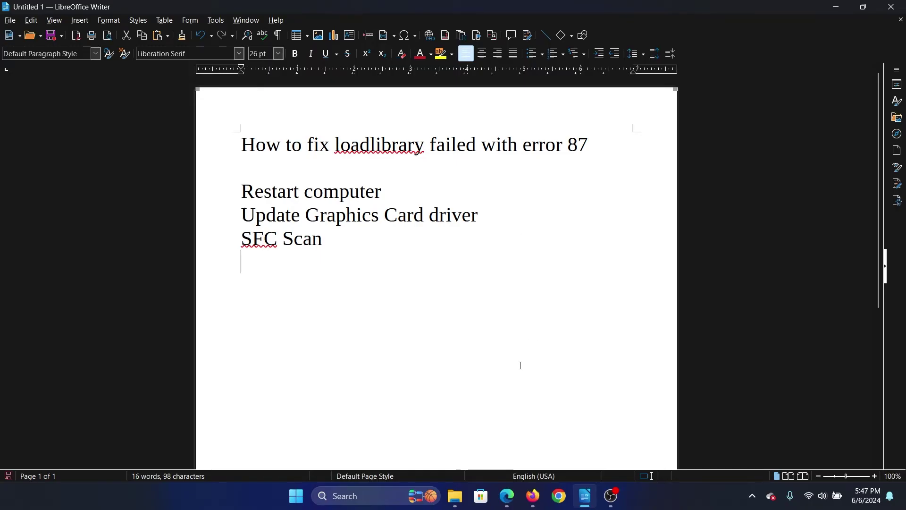
click(368, 496)
text(devi)
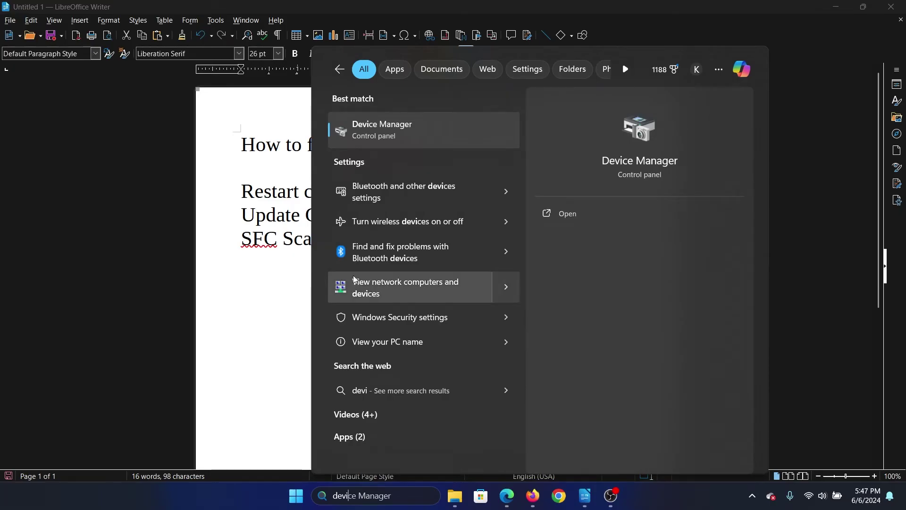
click(408, 128)
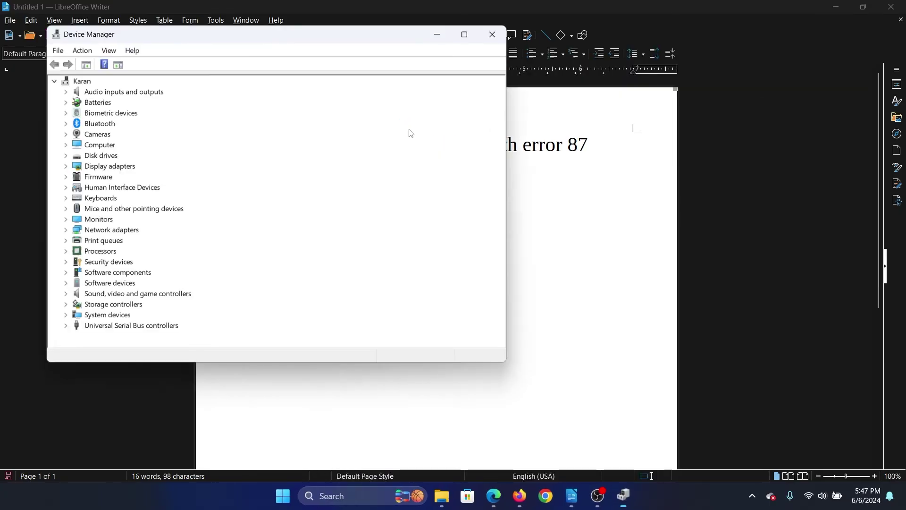
Auto-search for an Intel(R) UHD Graphics driver update, confirm it is current, and close Device Manager.
click(66, 166)
right_click(117, 179)
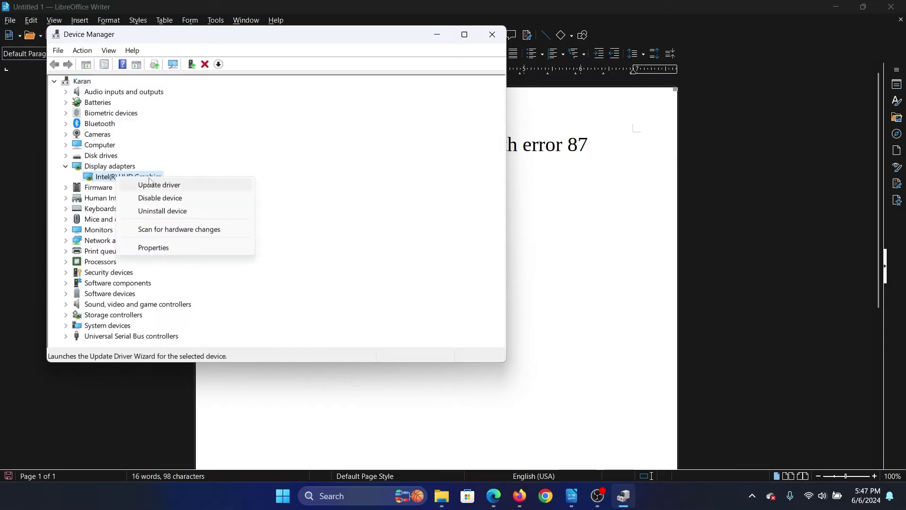
click(172, 186)
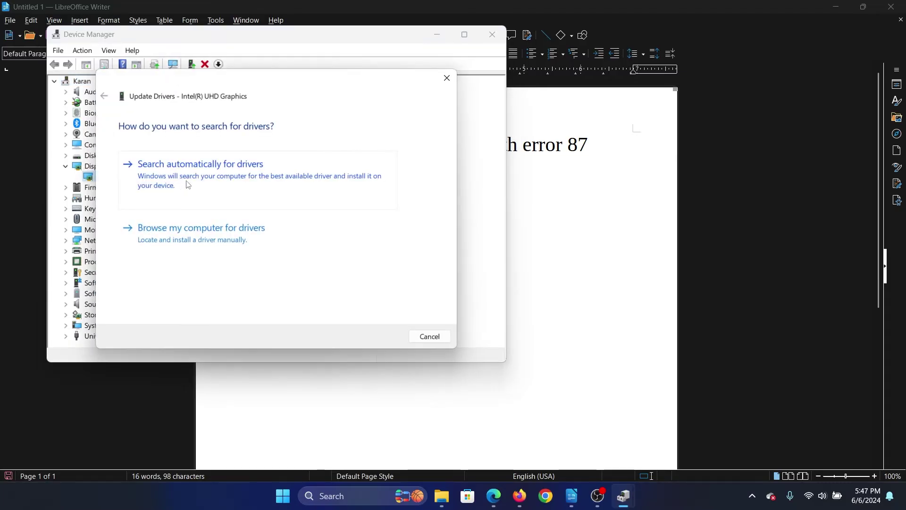
click(205, 181)
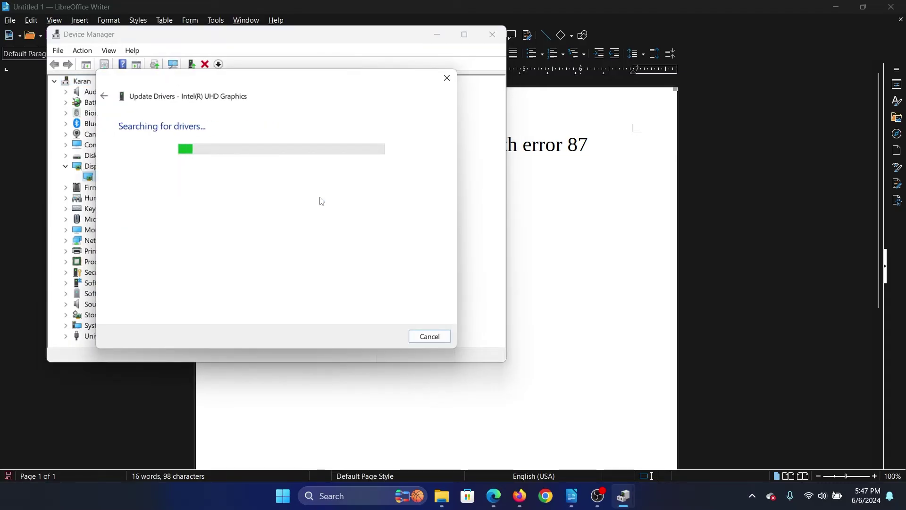
click(447, 77)
click(493, 33)
Highlight the SFC Scan step in the outline, then begin a Windows search for Command Prompt.
drag(242, 241, 323, 241)
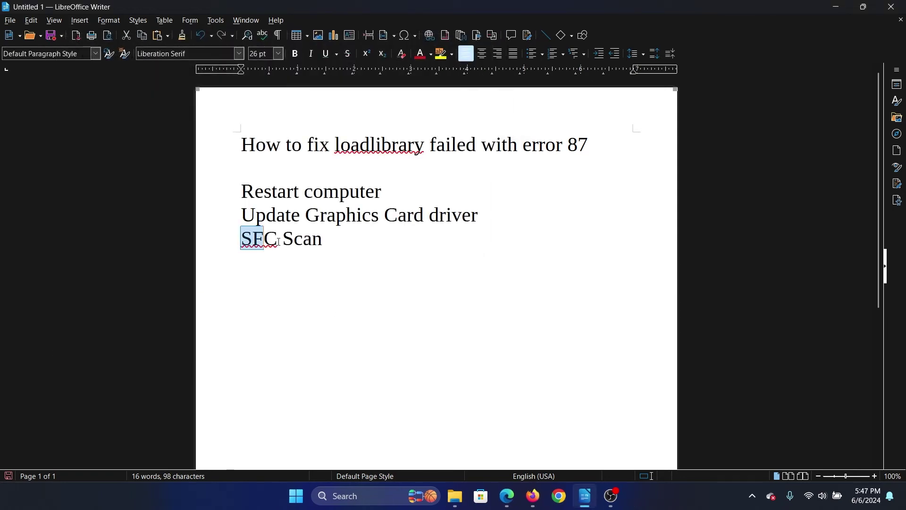
click(351, 323)
click(365, 496)
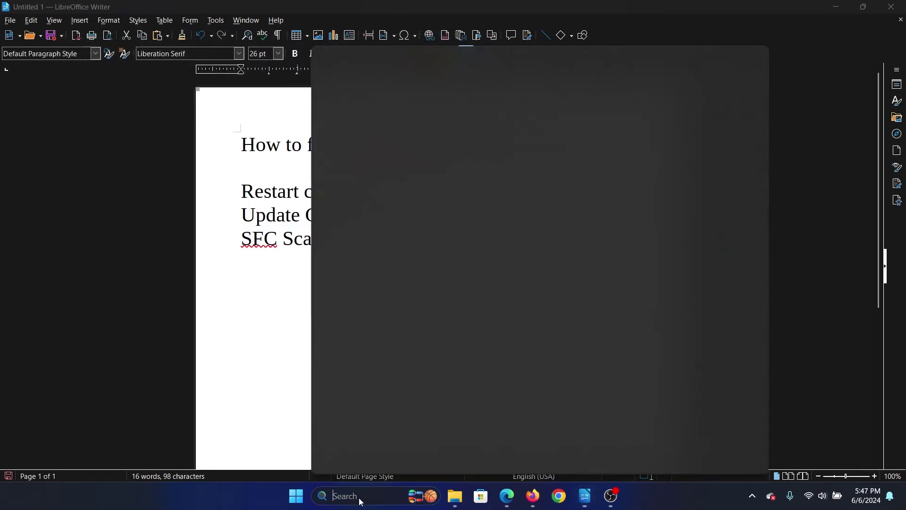
text(com)
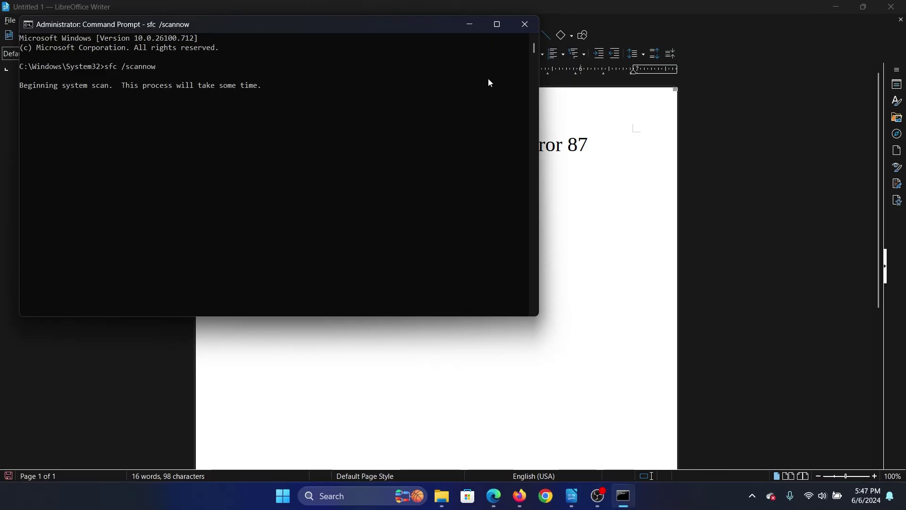
Put the running SFC scan window away to bring the Writer document back.
click(530, 26)
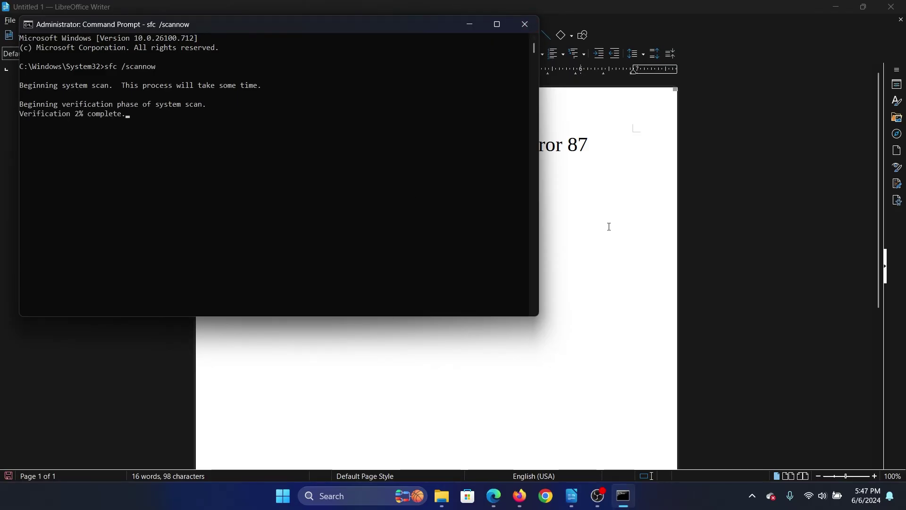